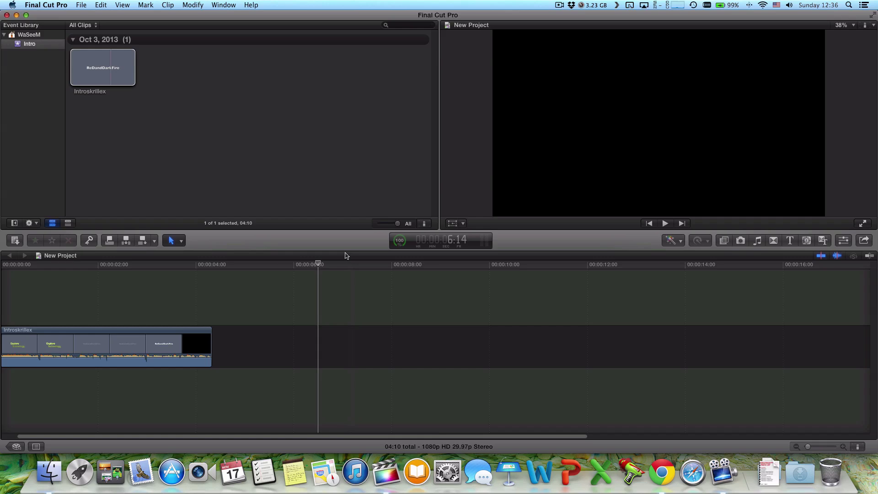
Share the project to YouTube and start a sign-in from its settings
click(82, 5)
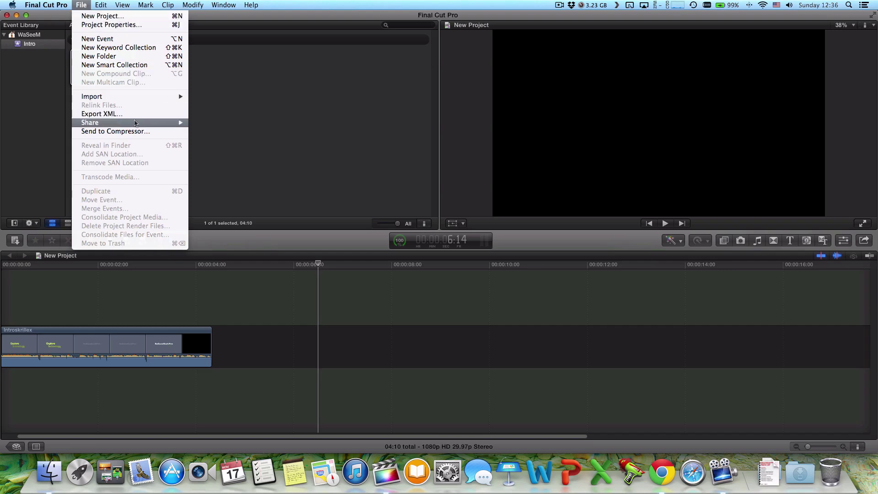
mouse_move(129, 122)
click(265, 144)
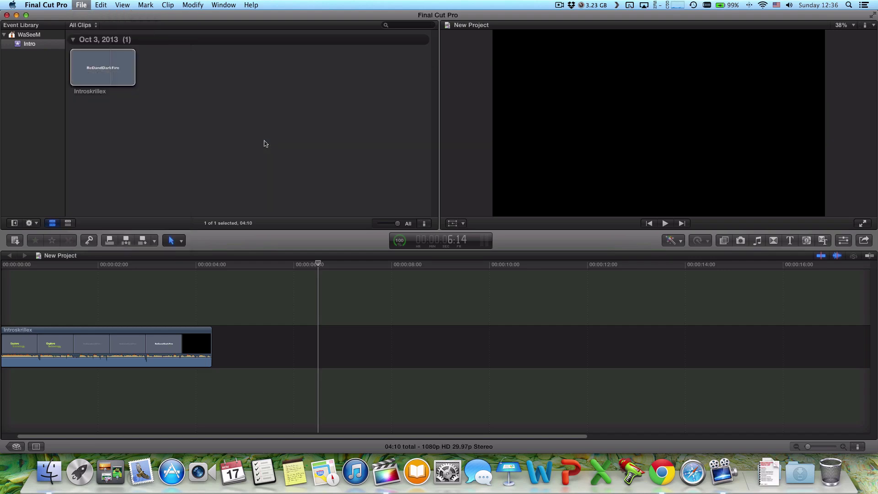
click(537, 95)
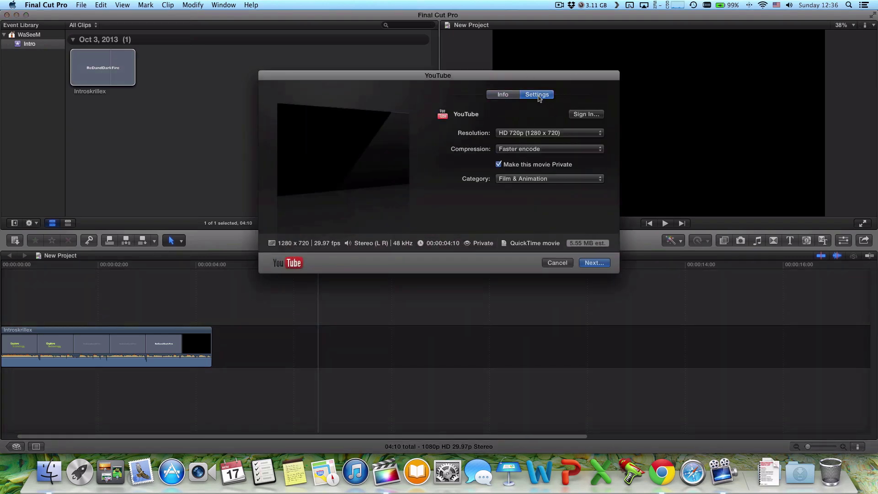
click(586, 115)
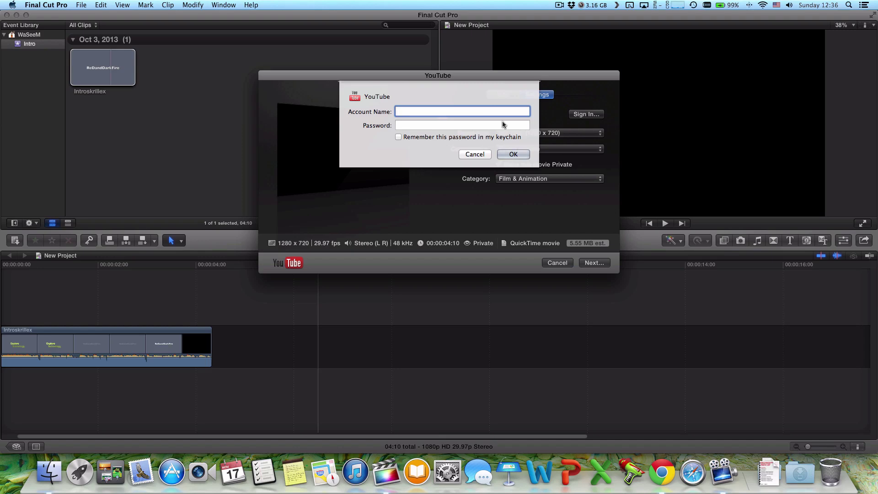
Try signing in, retry without the email domain, then bring Chrome's YouTube forward
key(BackSpace)
key(BackSpace)
key(BackSpace)
key(BackSpace)
key(BackSpace)
key(Tab)
text(•••••)
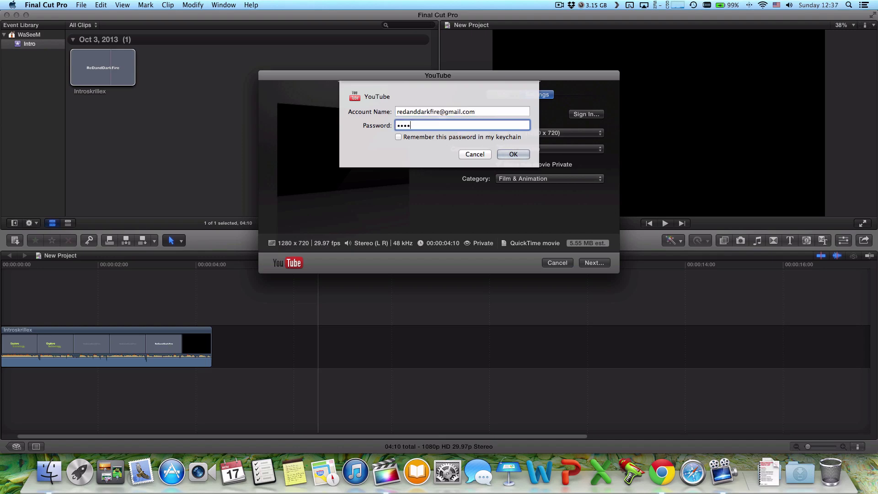
text(••••••••••)
text(••)
click(511, 154)
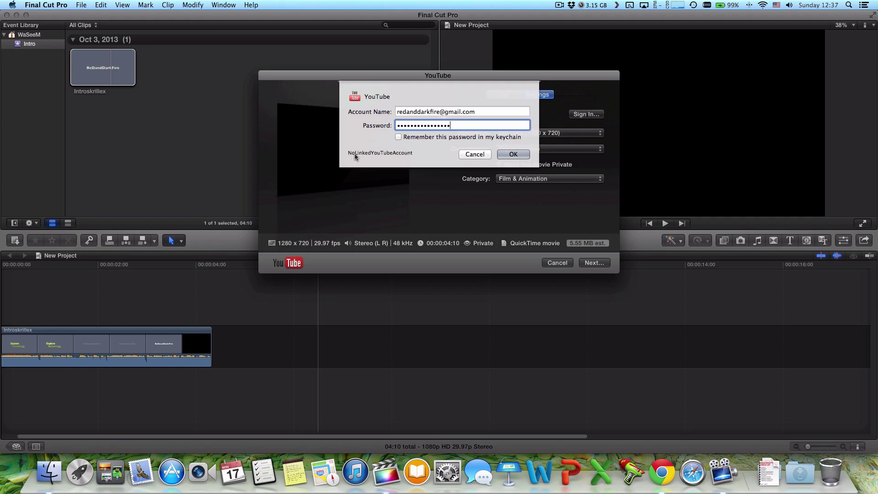
click(483, 110)
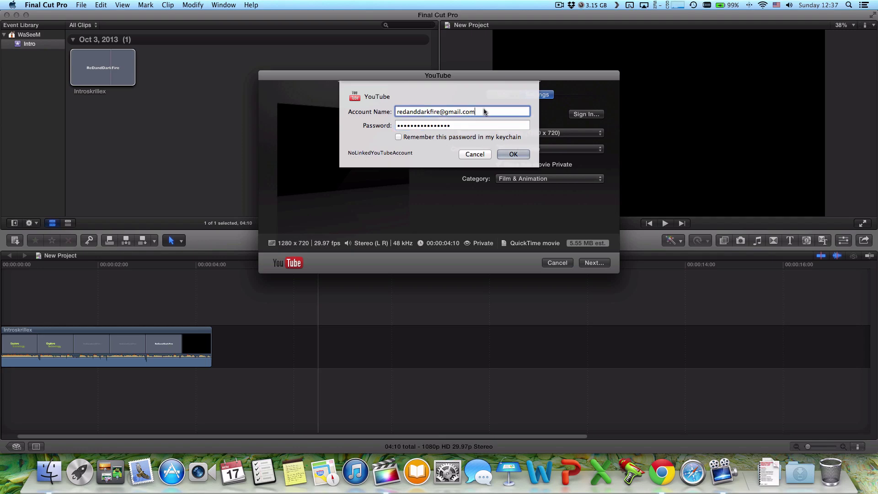
key(BackSpace)
key(BackSpace)
key(BackSpace)
key(BackSpace)
key(BackSpace)
key(BackSpace)
key(BackSpace)
key(BackSpace)
key(BackSpace)
key(BackSpace)
click(513, 154)
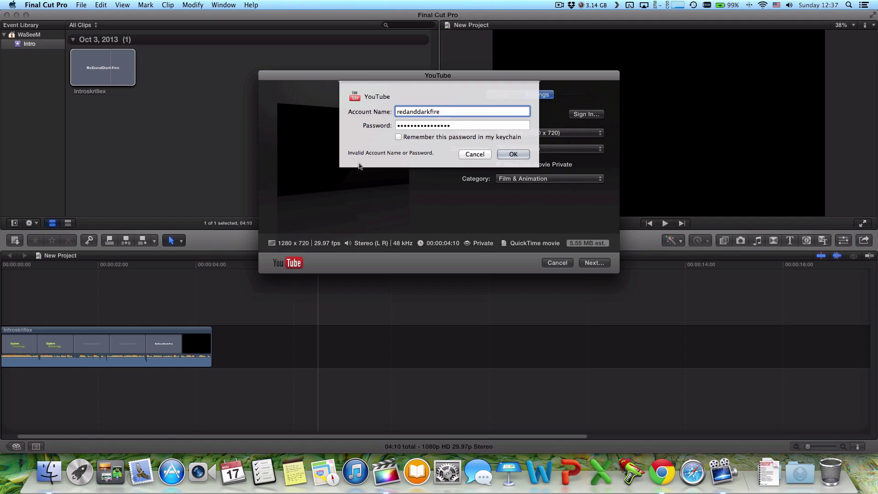
click(661, 472)
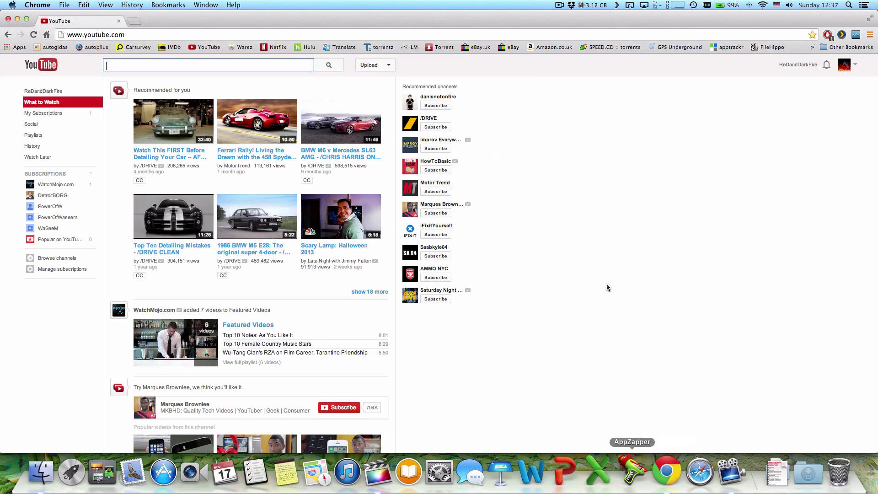
Open Google account Settings from the YouTube account menu
click(806, 65)
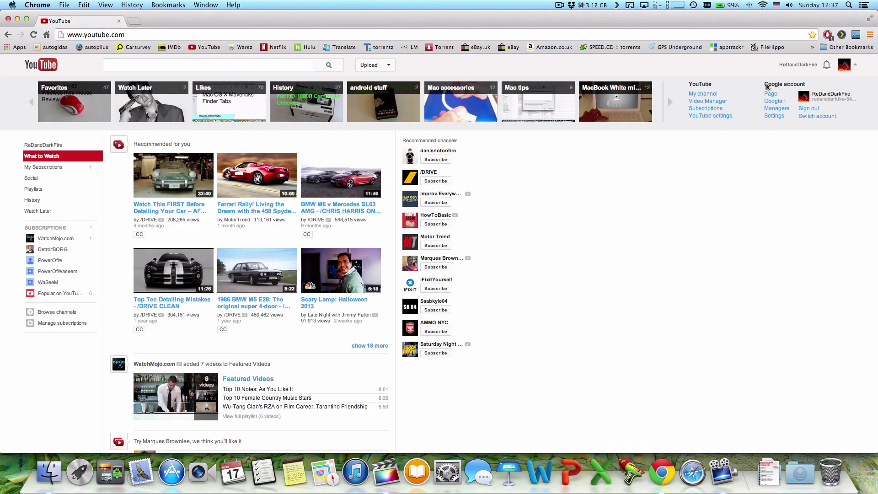
click(774, 115)
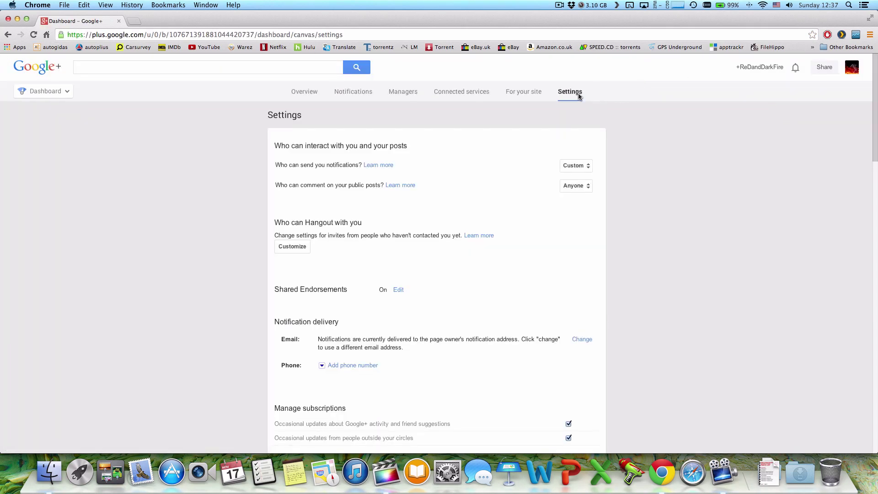
scroll(640, 285, down, 5)
scroll(639, 285, down, 5)
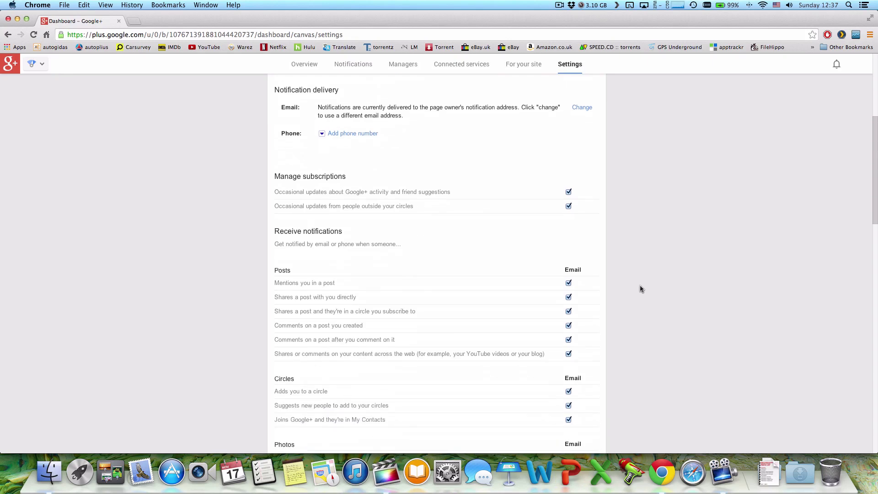
scroll(640, 285, down, 5)
scroll(640, 285, down, 5)
scroll(641, 285, down, 5)
scroll(640, 285, down, 5)
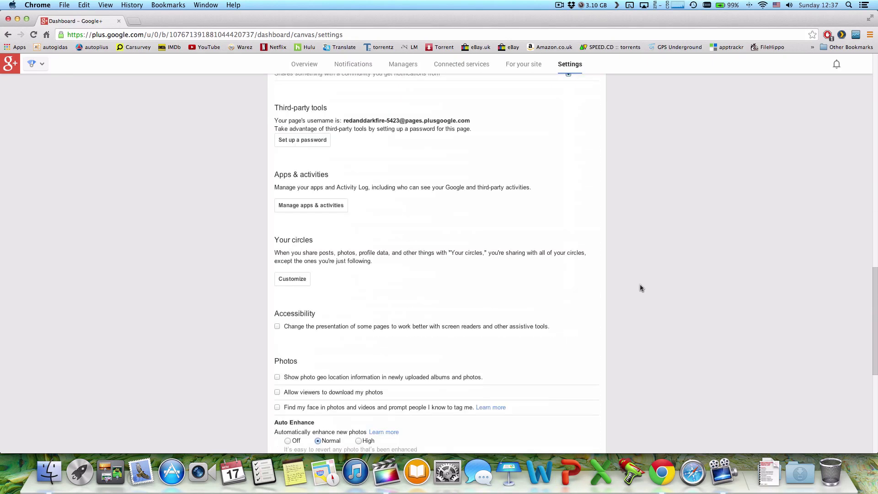
scroll(641, 284, down, 2)
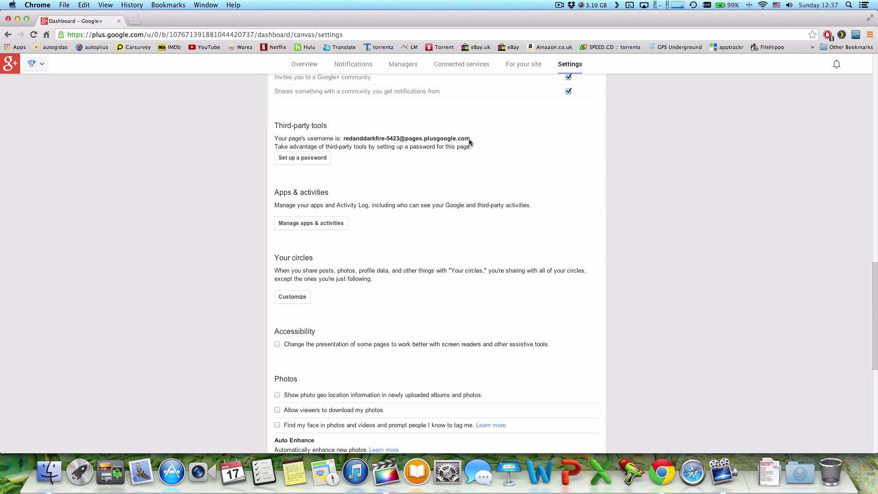
Copy the page's username shown under Third-party tools, then return to Final Cut Pro
drag(470, 139, 349, 139)
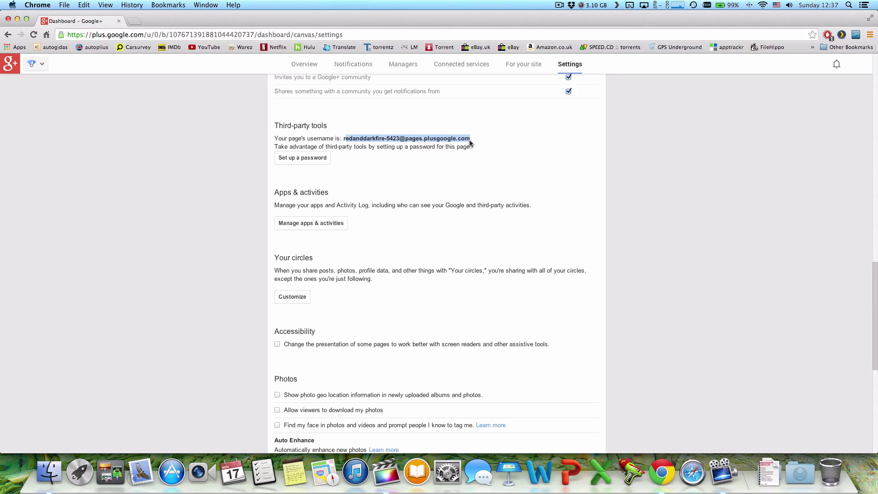
drag(470, 140, 344, 139)
key(super+c)
key(super+Tab)
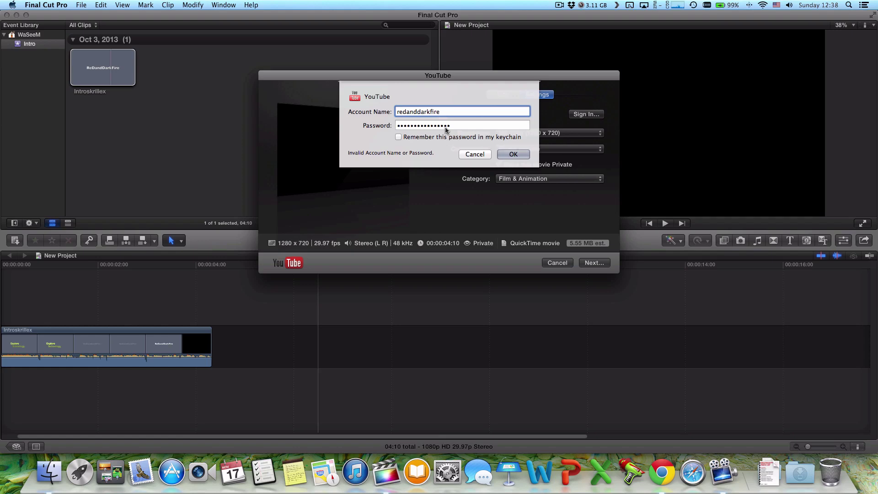
Replace the YouTube account name with the pasted Google+ page username
key(super+a)
key(super+v)
key(super+Tab)
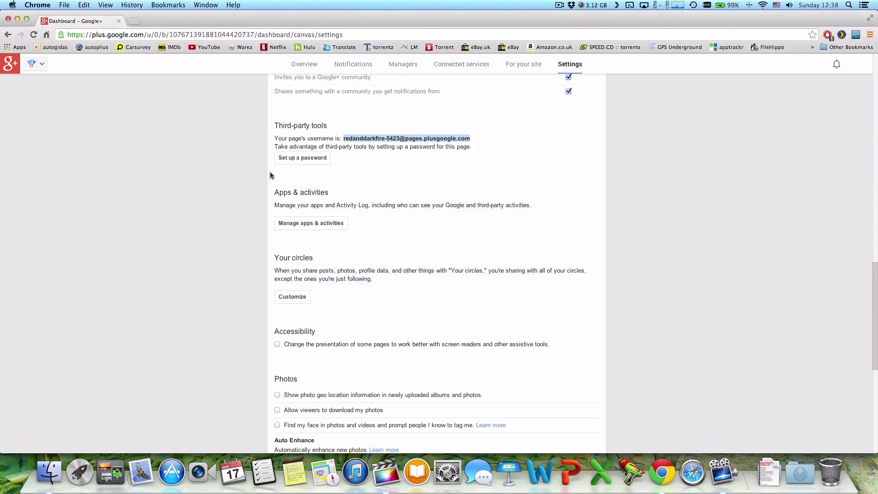
Re-enter the Google password, then create and confirm a new password for the page's username
click(301, 157)
text(•)
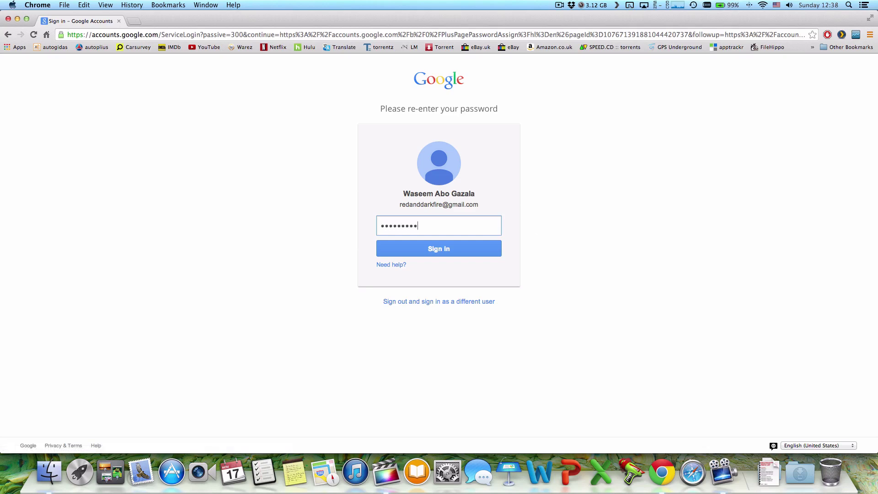
key(Return)
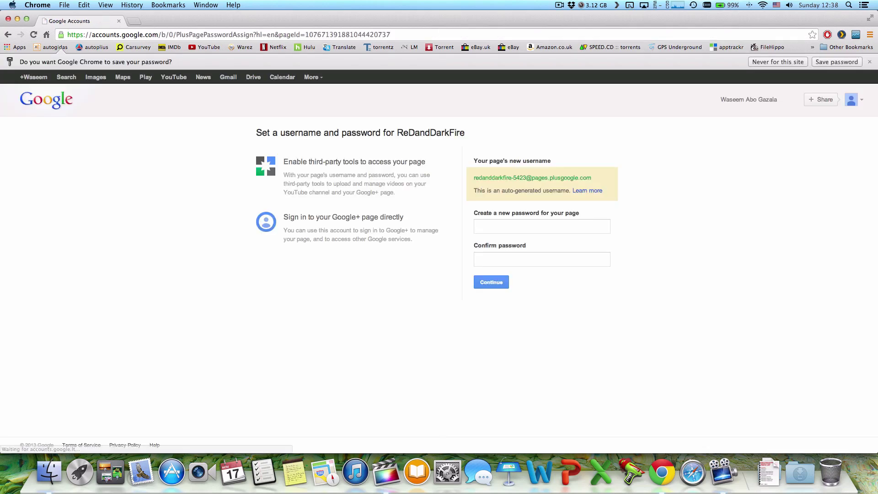
click(523, 223)
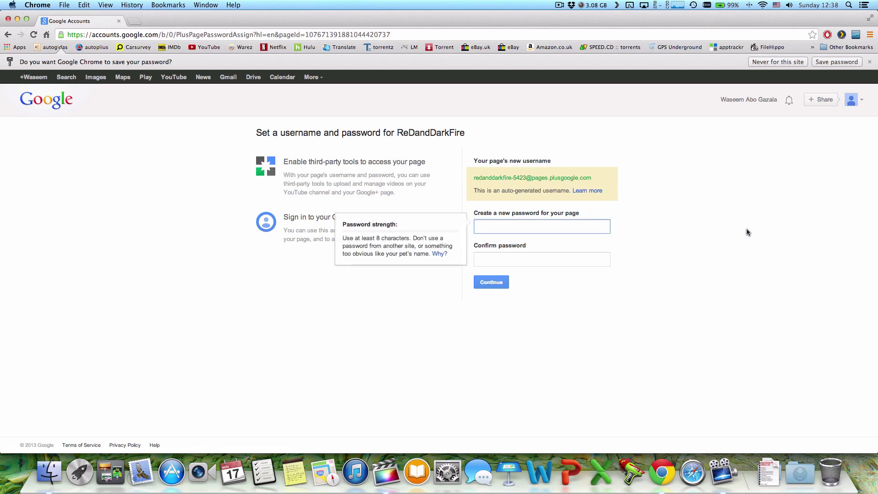
key(Tab)
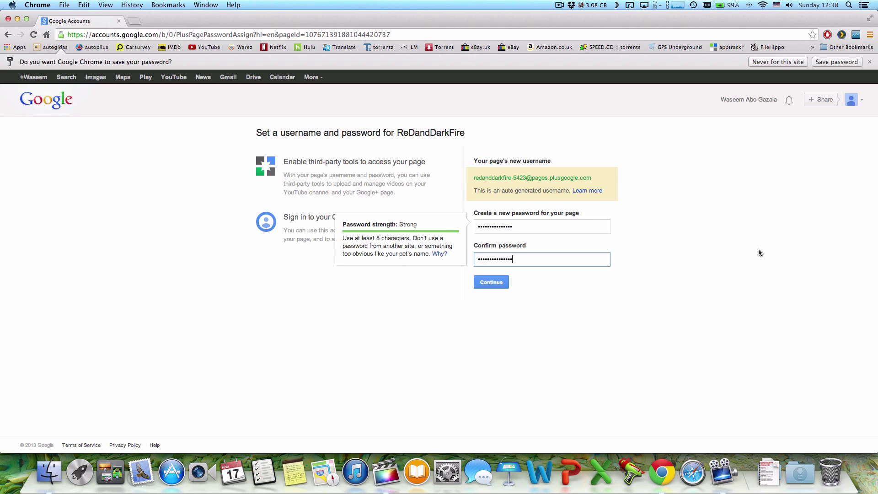
click(492, 282)
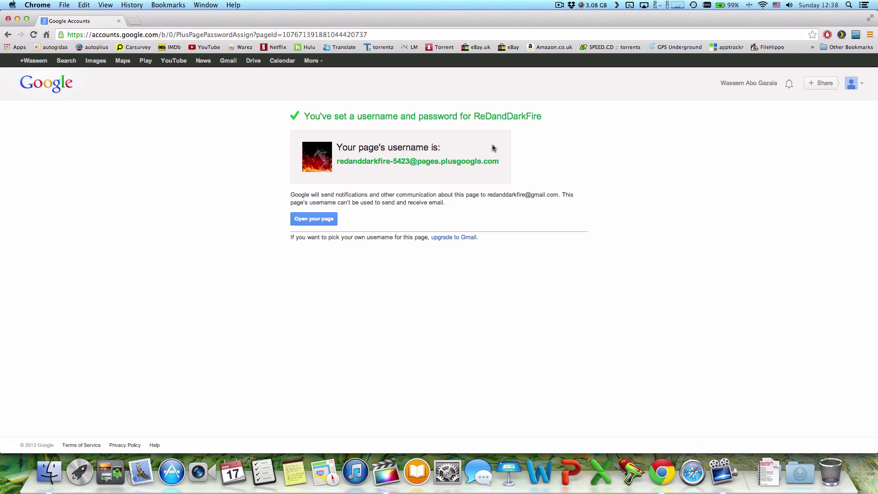
key(super+Tab)
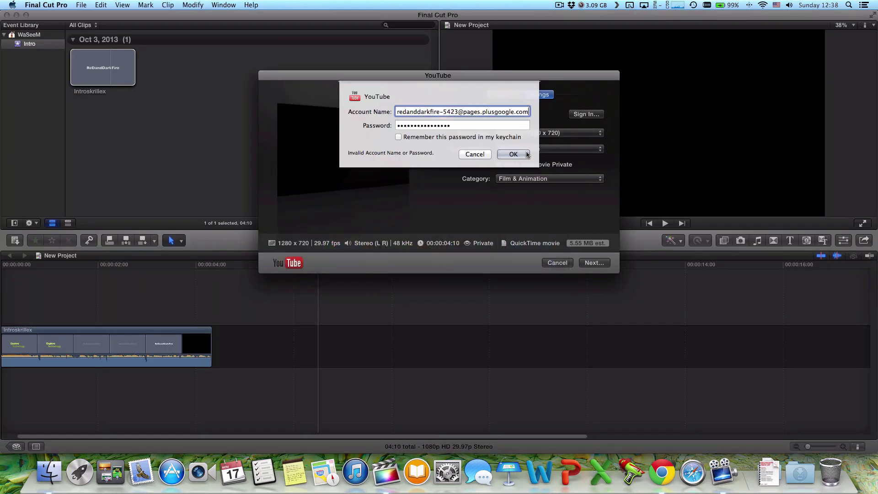
Replace the old YouTube sign-in password with the new page password and sign in
double_click(446, 126)
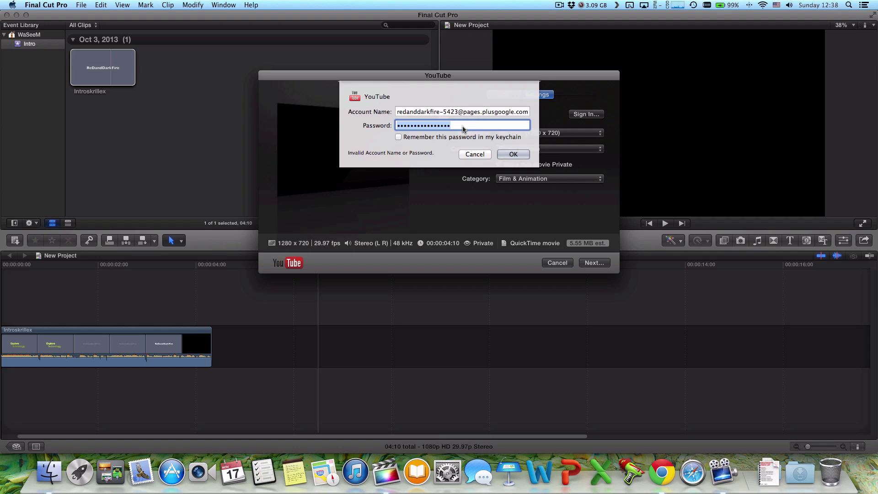
text(****)
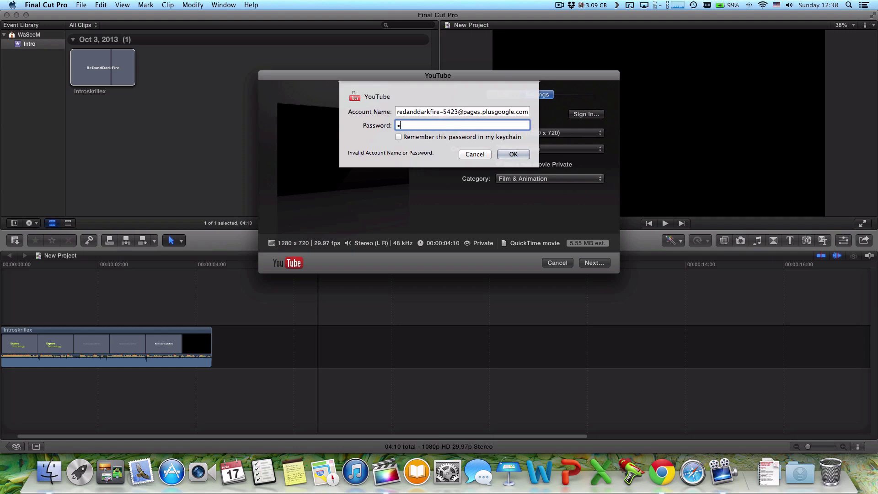
text(**********)
click(513, 154)
click(514, 156)
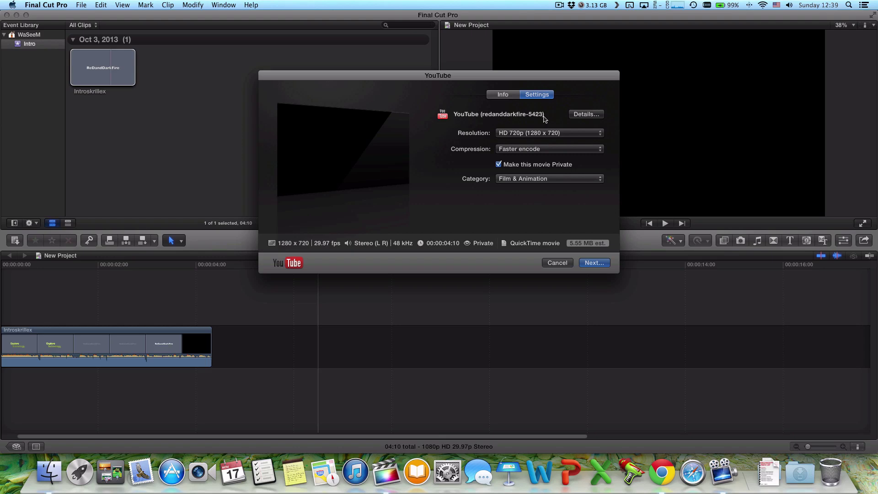
click(586, 114)
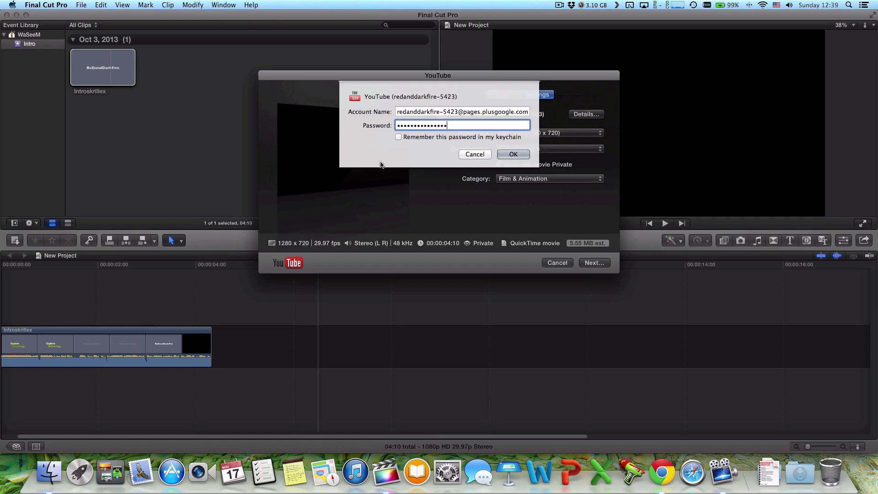
click(515, 154)
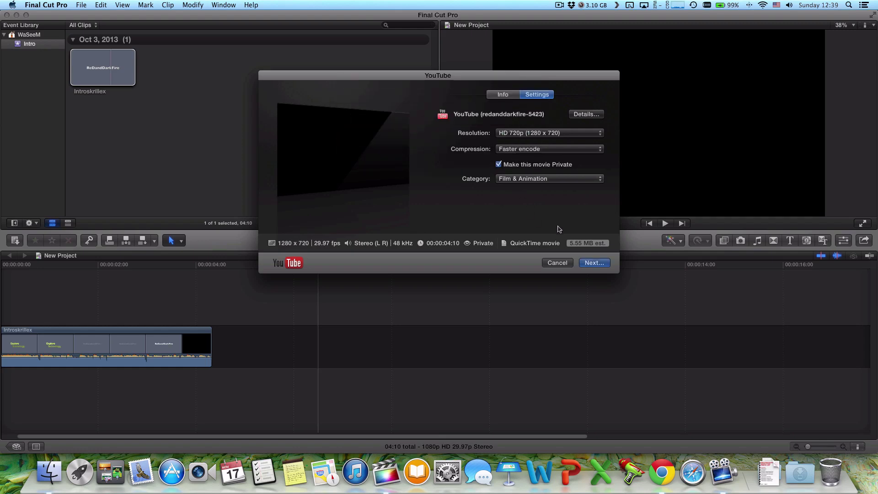
click(594, 263)
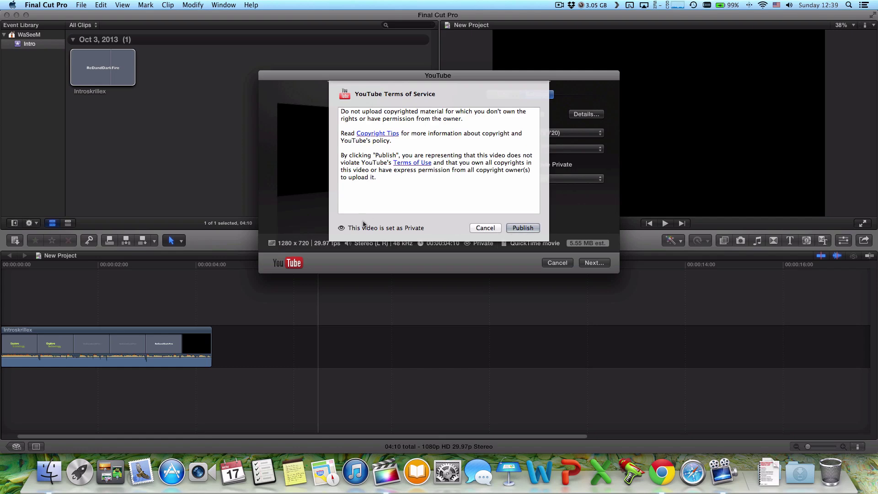
click(485, 228)
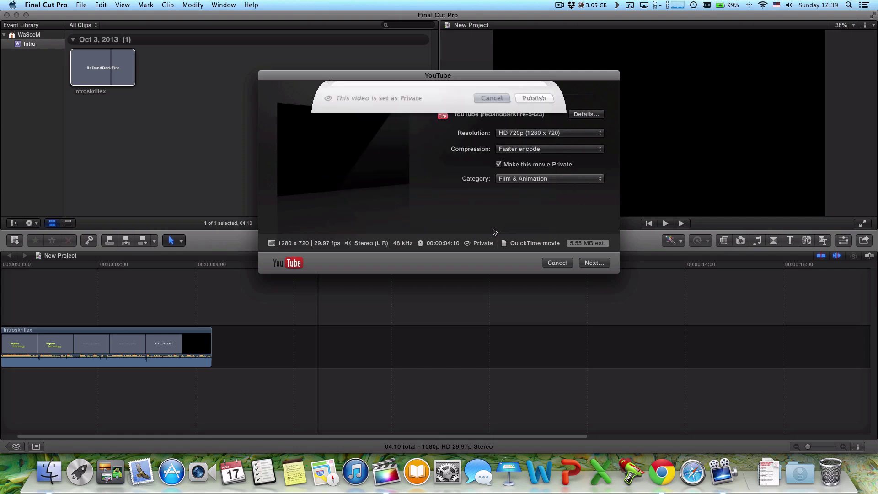